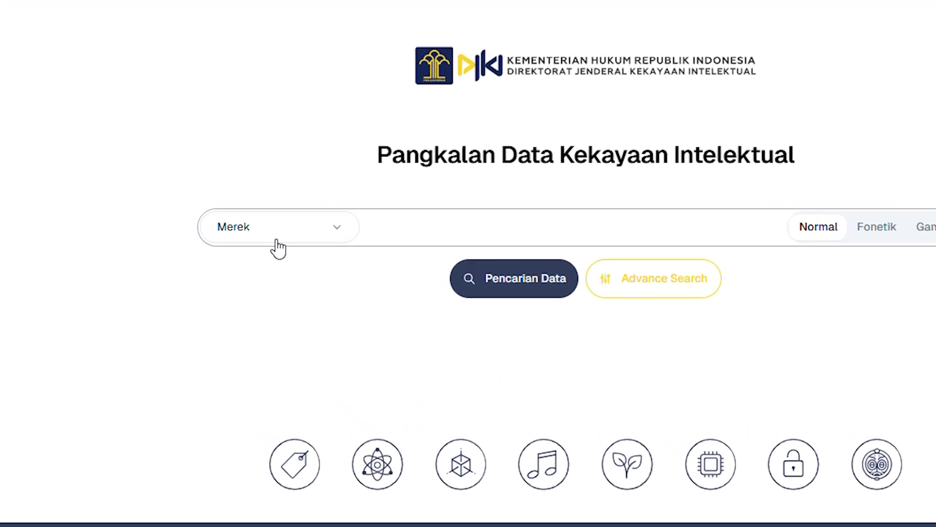
- Set the search category to Paten and enter "Obat" as the search keyword
click(361, 242)
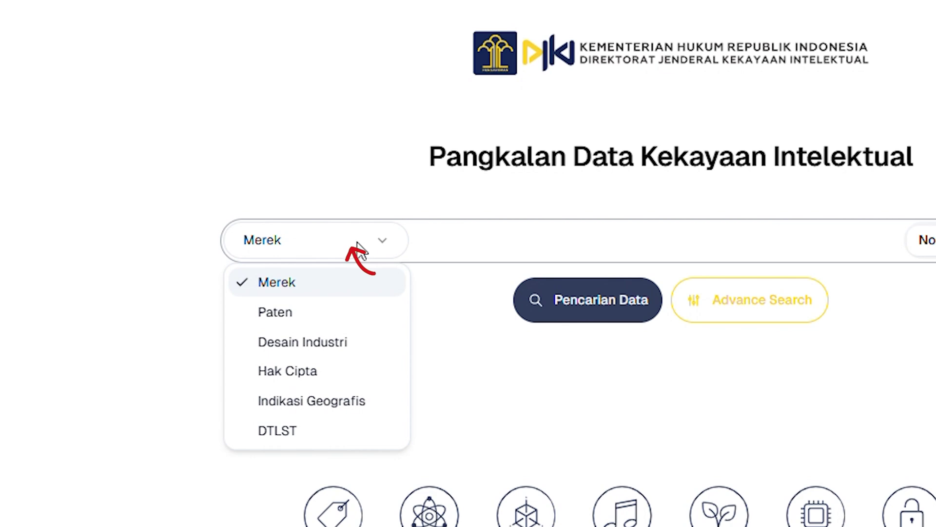
click(300, 314)
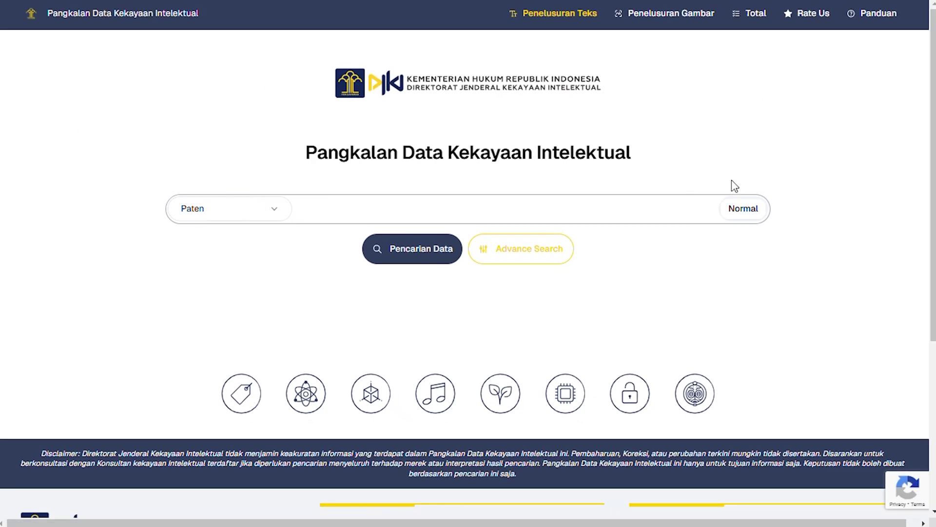
mouse_move(747, 209)
click(379, 211)
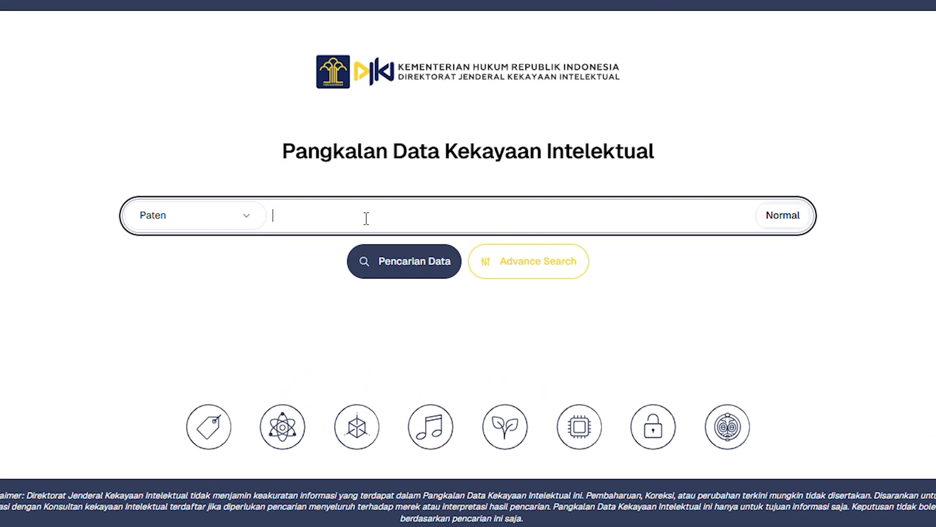
text(Obat)
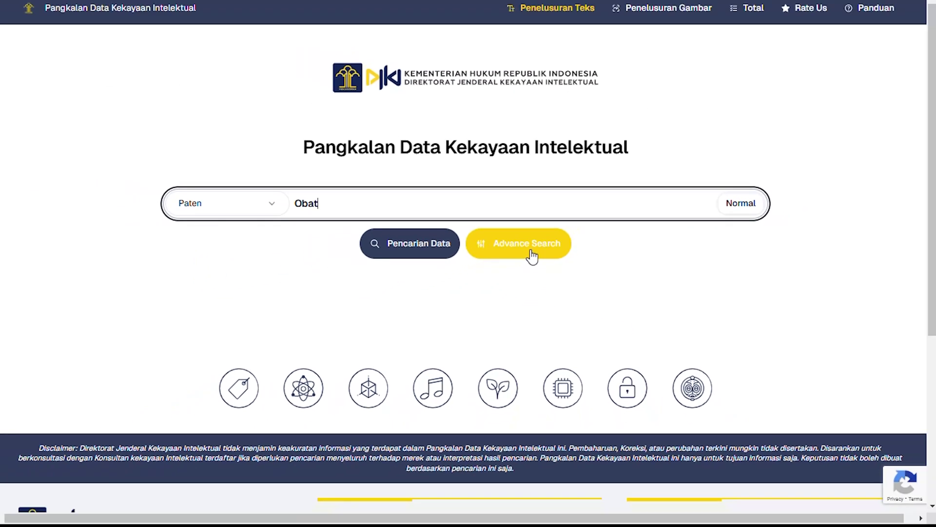
- Open the advanced search for patents and look through its available filter criteria
click(533, 256)
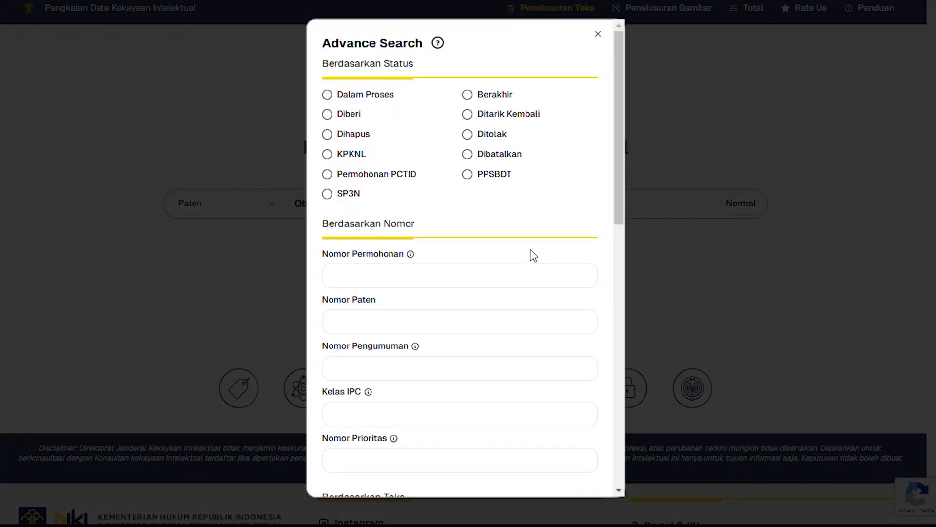
scroll(468, 258, down, 1)
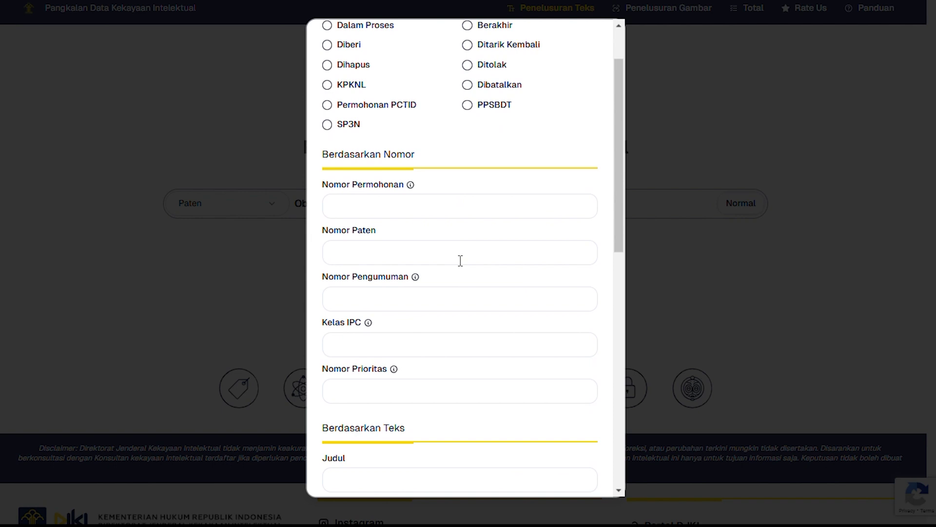
scroll(460, 260, down, 4)
scroll(460, 261, up, 5)
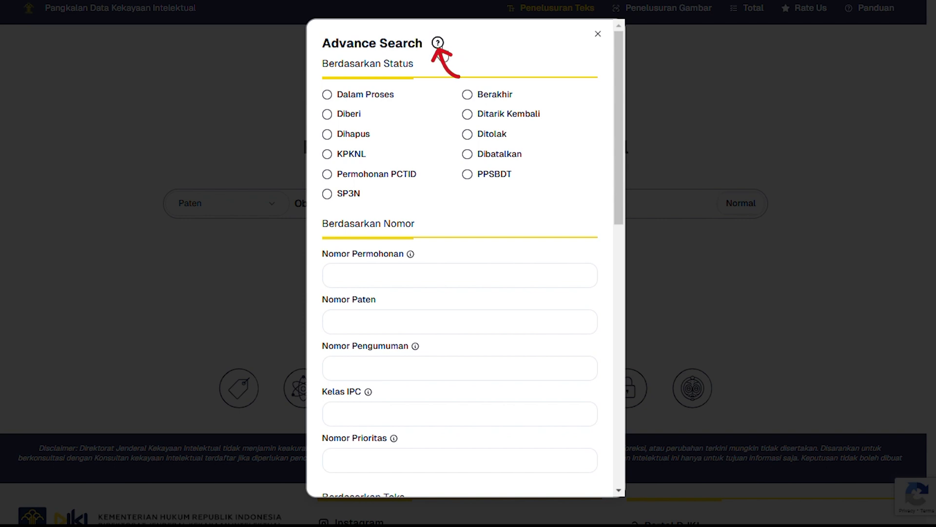
- Read the guide on using Advance Search, including the tips for effective searching, and close it
click(437, 43)
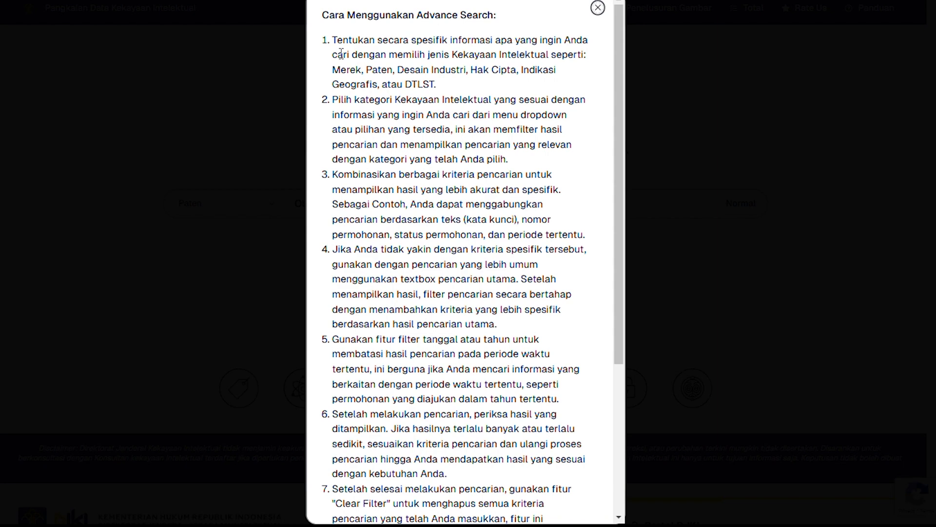
scroll(398, 101, down, 4)
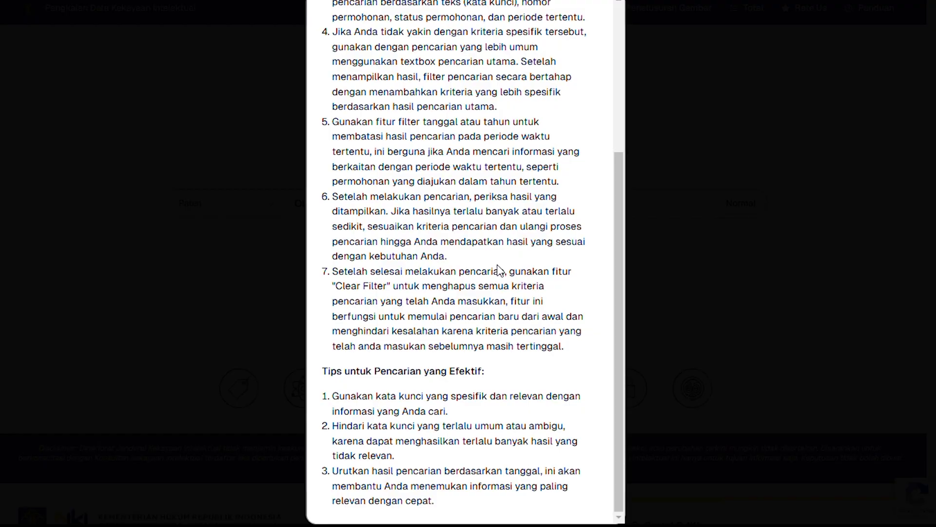
key(Escape)
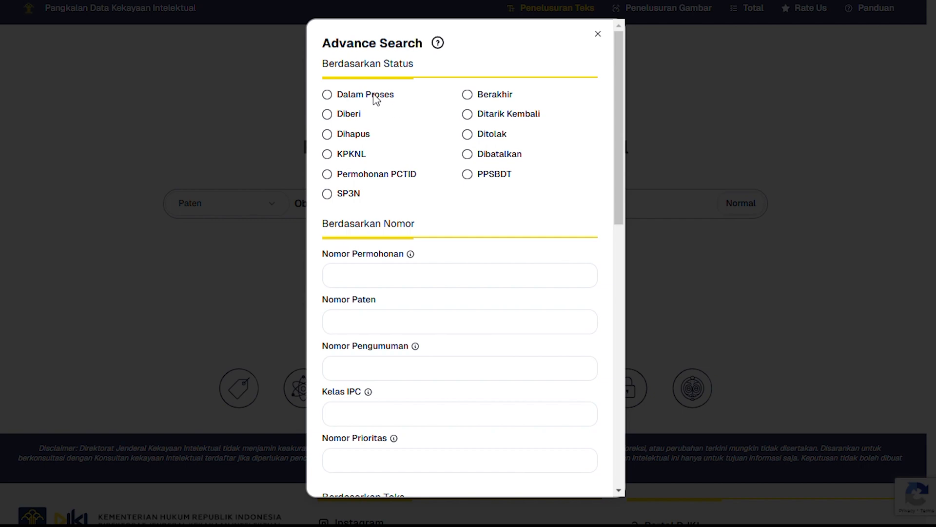
- Select the Dalam Proses and Dihapus status filters, leave the number and date criteria empty, and apply the advanced search
click(327, 94)
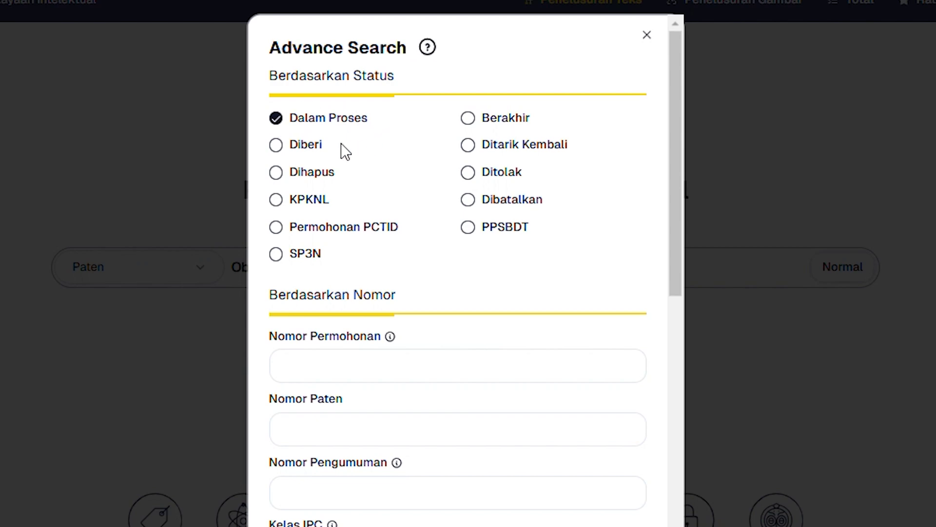
click(278, 174)
scroll(507, 271, down, 4)
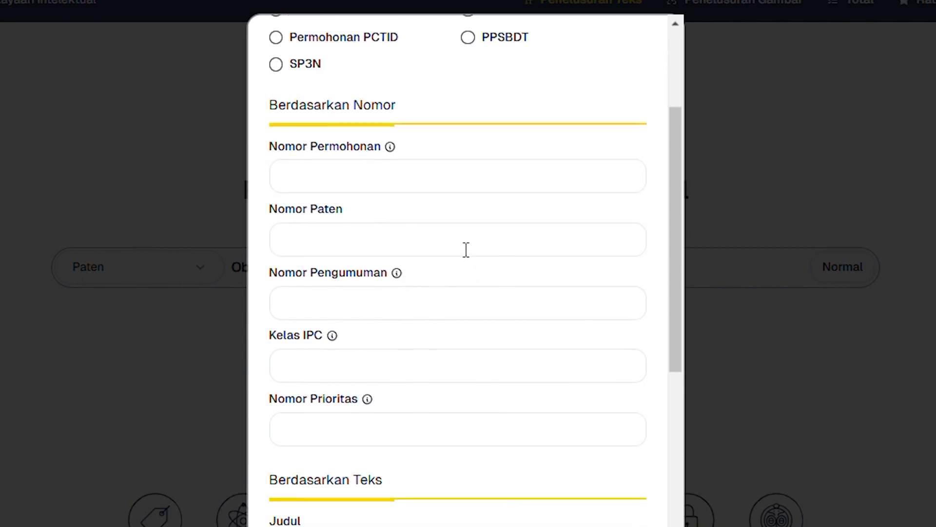
click(329, 183)
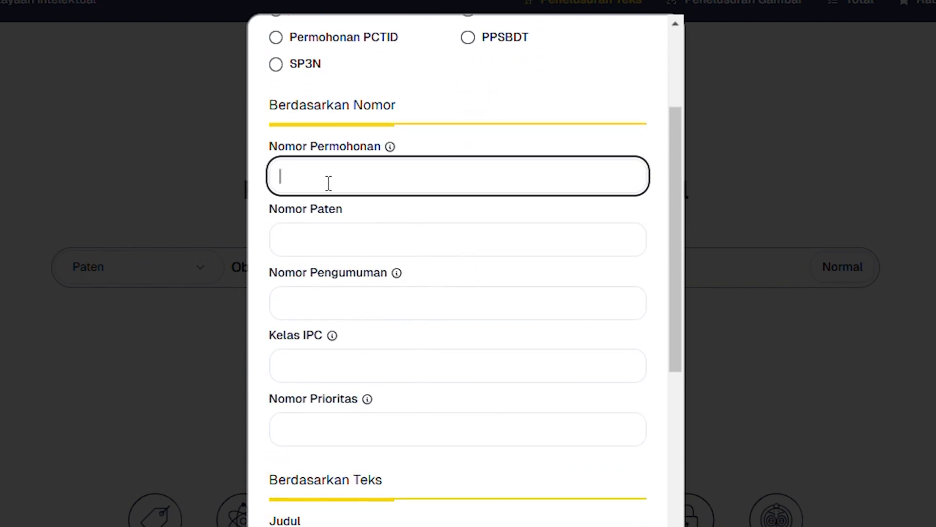
click(350, 248)
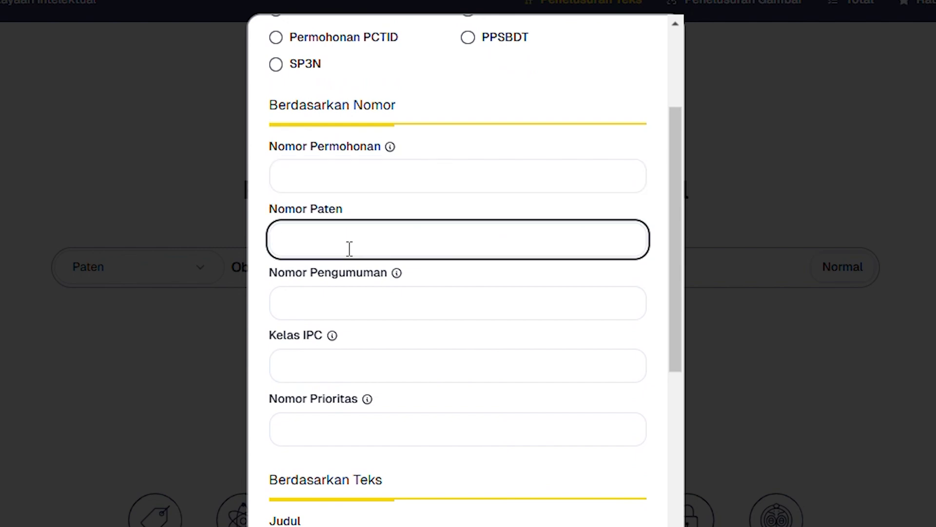
scroll(349, 249, down, 1)
scroll(350, 249, down, 13)
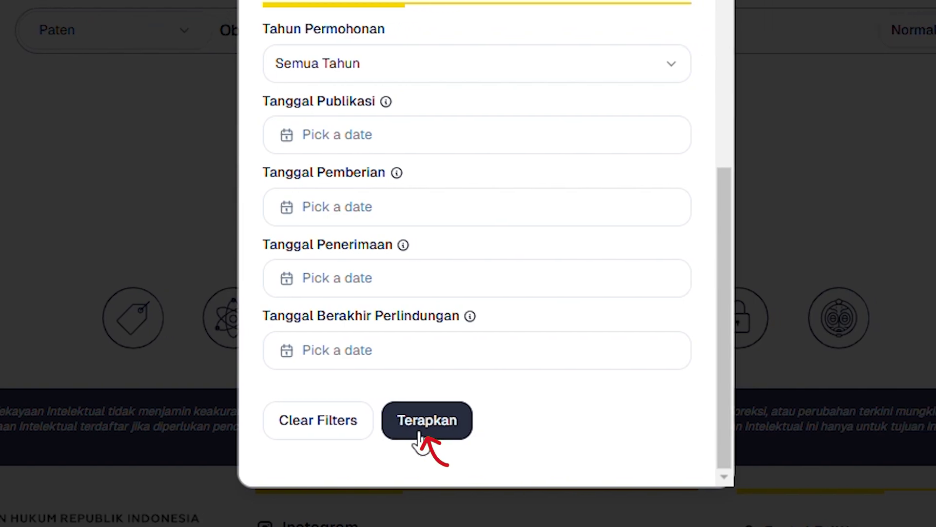
click(419, 432)
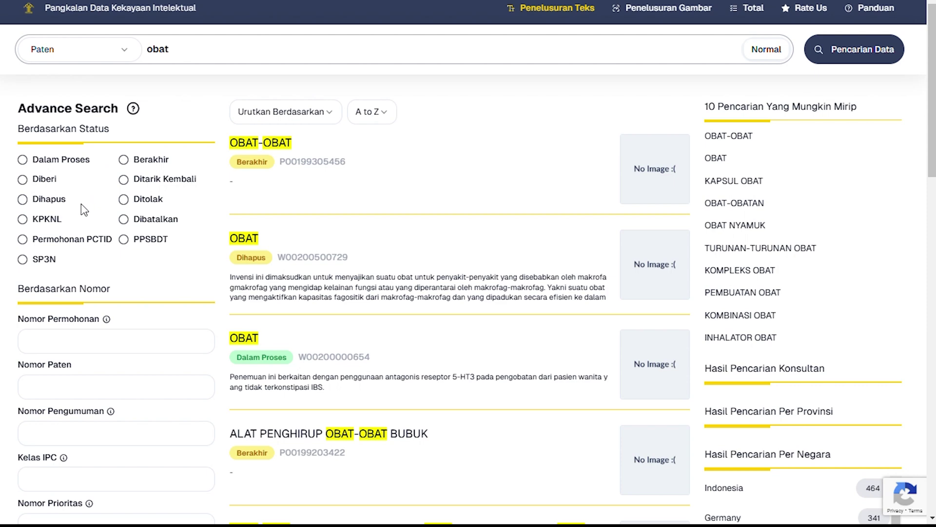
- Examine the results page for "obat", including its filter criteria, similar searches and the breakdown by country
scroll(84, 210, down, 7)
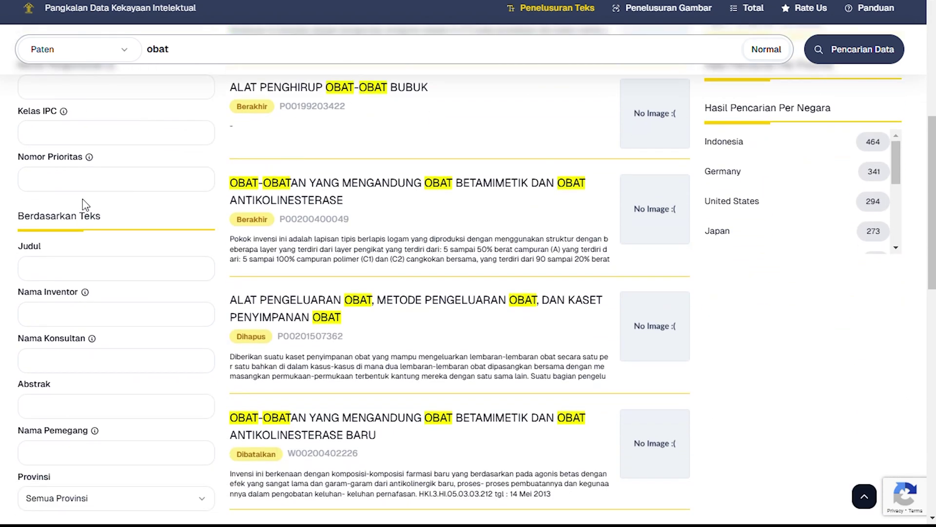
scroll(84, 204, up, 7)
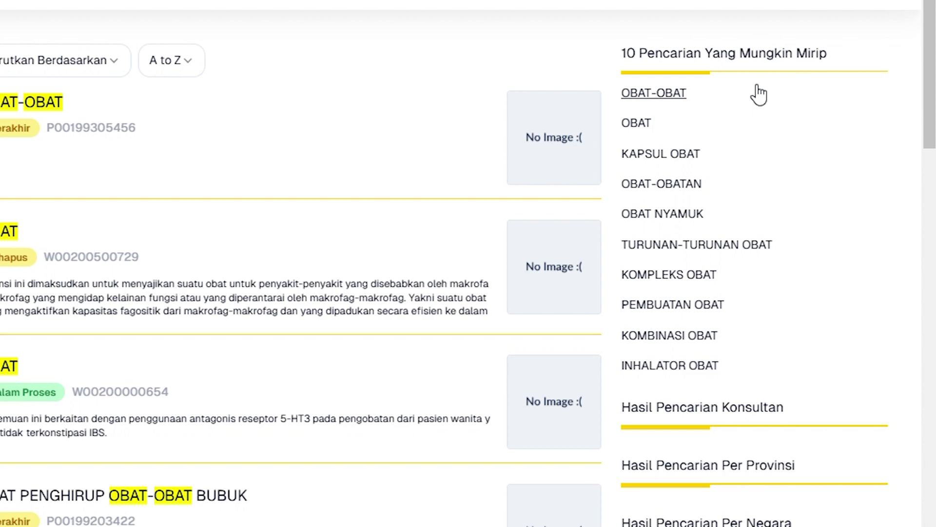
scroll(759, 95, down, 4)
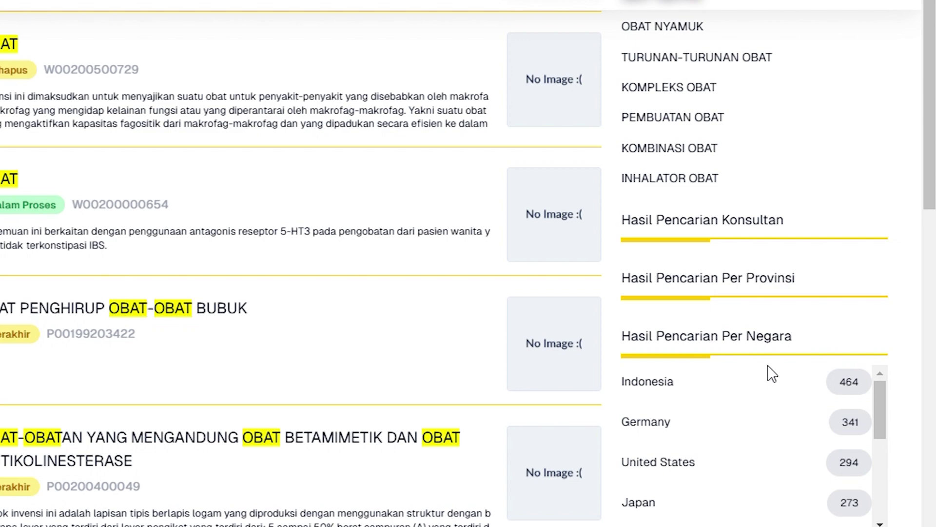
scroll(768, 364, up, 5)
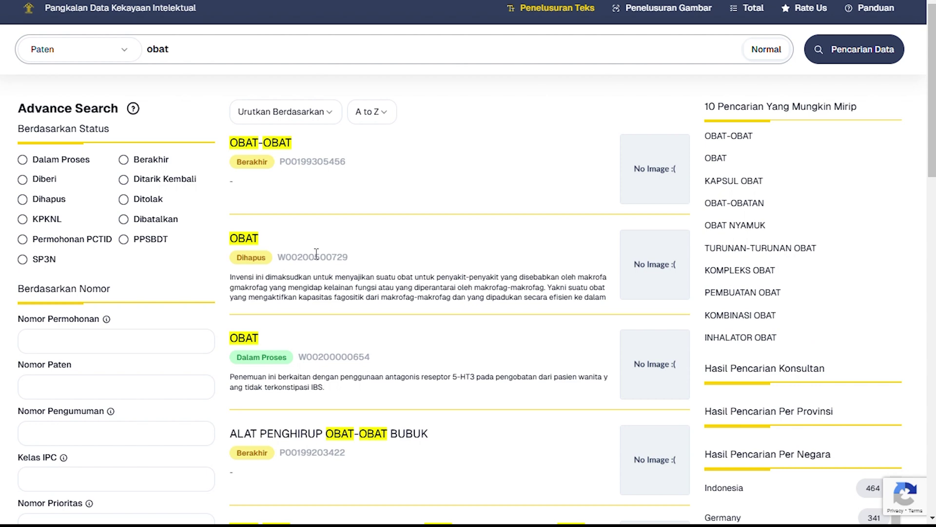
- Open the OBAT patent result marked Dalam Proses and review its details, from the application data down to the consultant section
scroll(316, 253, down, 2)
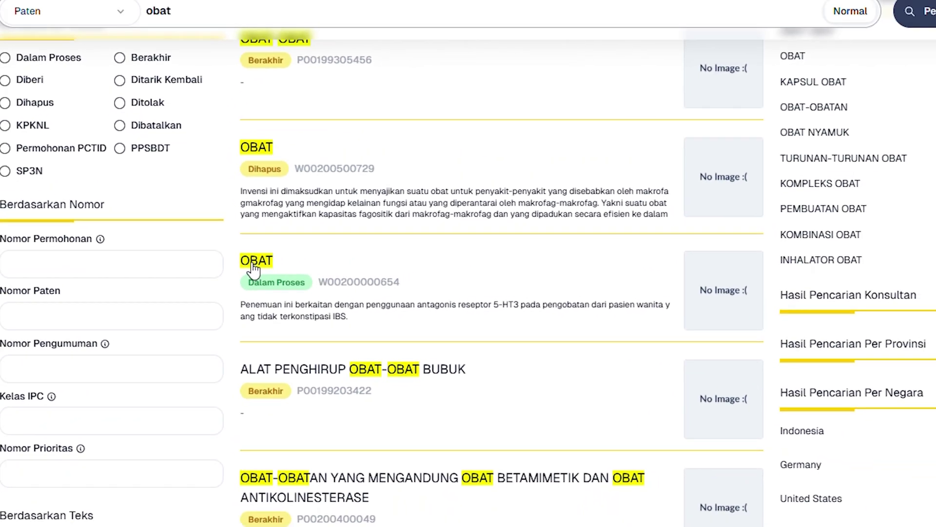
click(292, 235)
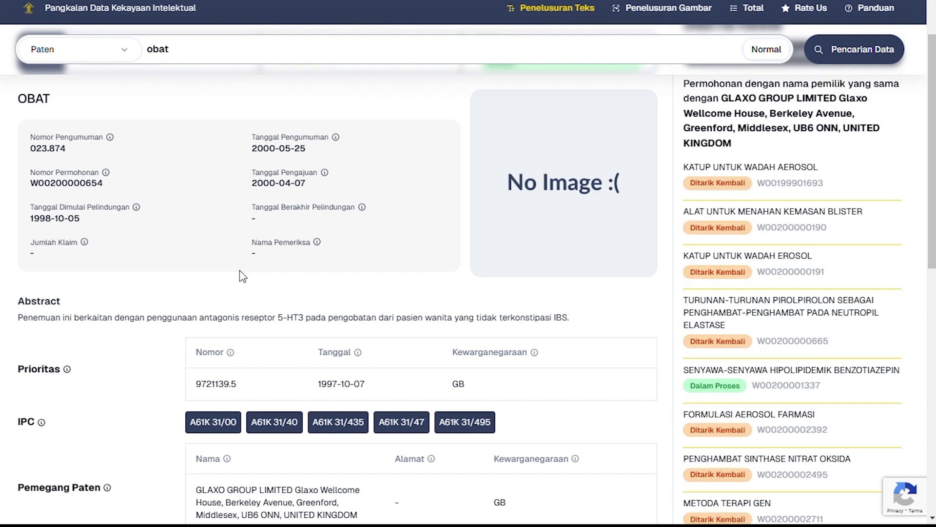
scroll(240, 276, up, 2)
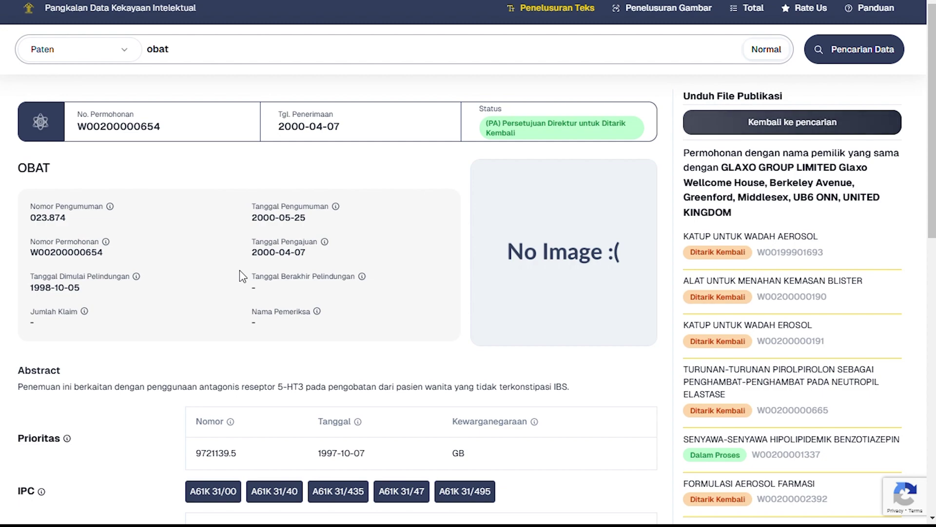
scroll(239, 271, down, 4)
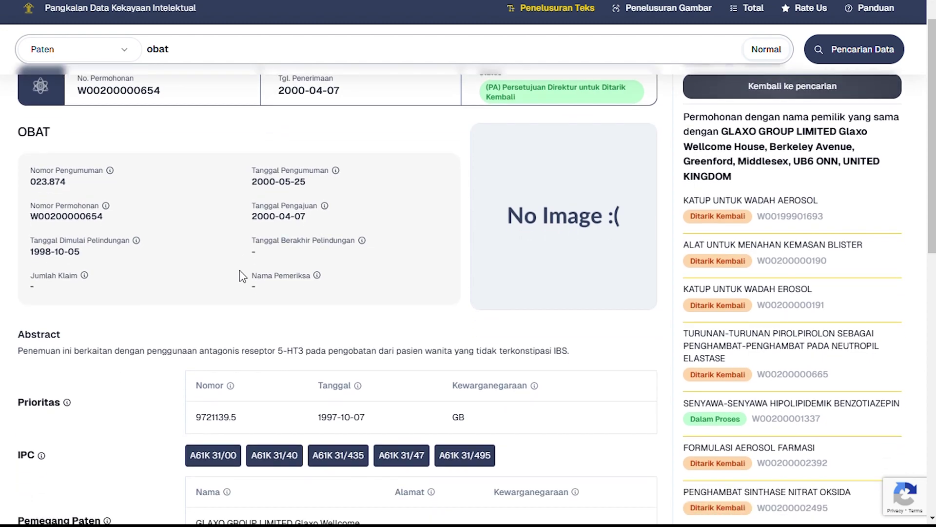
scroll(240, 273, down, 5)
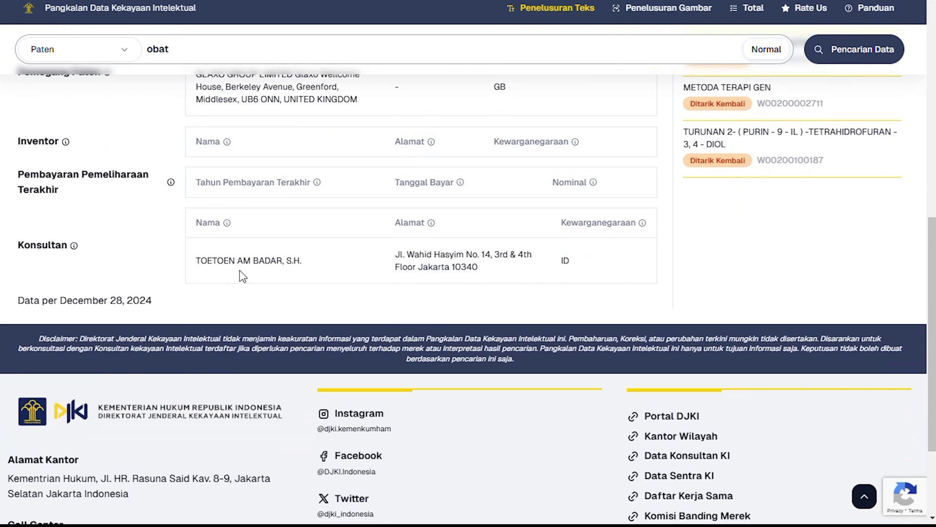
scroll(241, 276, up, 3)
scroll(242, 277, up, 7)
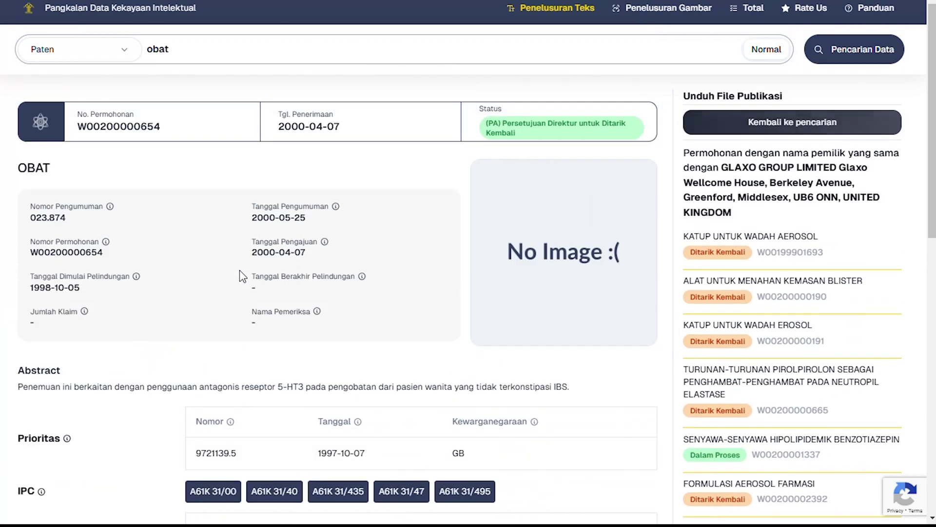